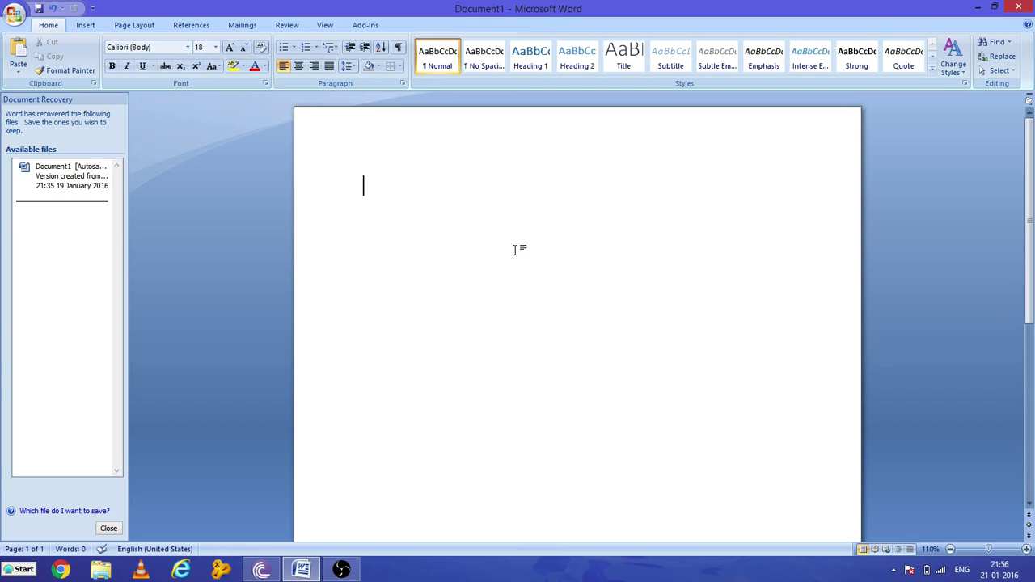
# - Type the sample line 'sahgdjsg jgasdgasd gjasgd s', strike it through, then delete it
pyautogui.write('sahgdjsg jgasdgasd gjasgd')
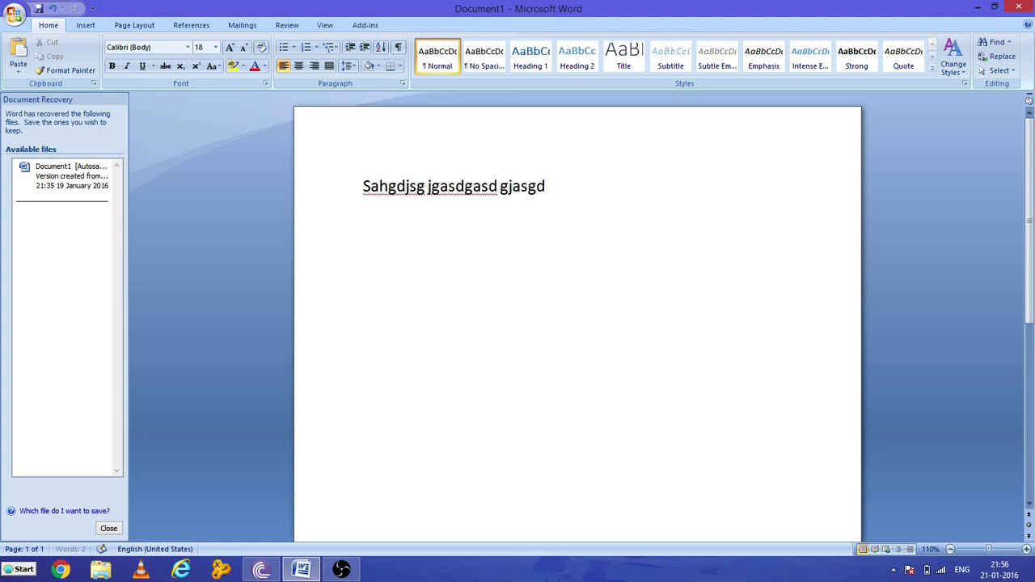
pyautogui.write(' s')
pyautogui.hotkey('ctrl', 'a')
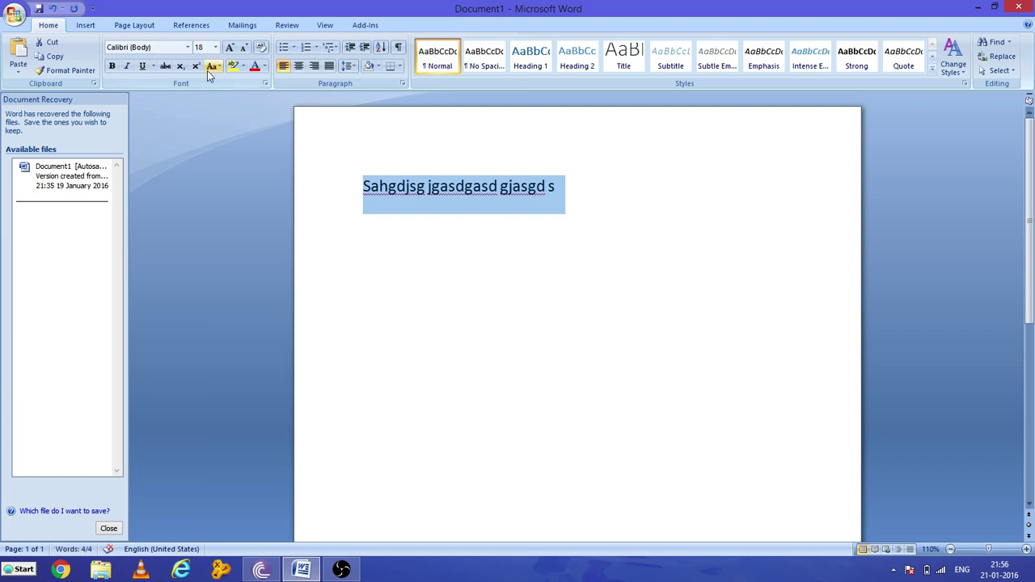
pyautogui.click(164, 67)
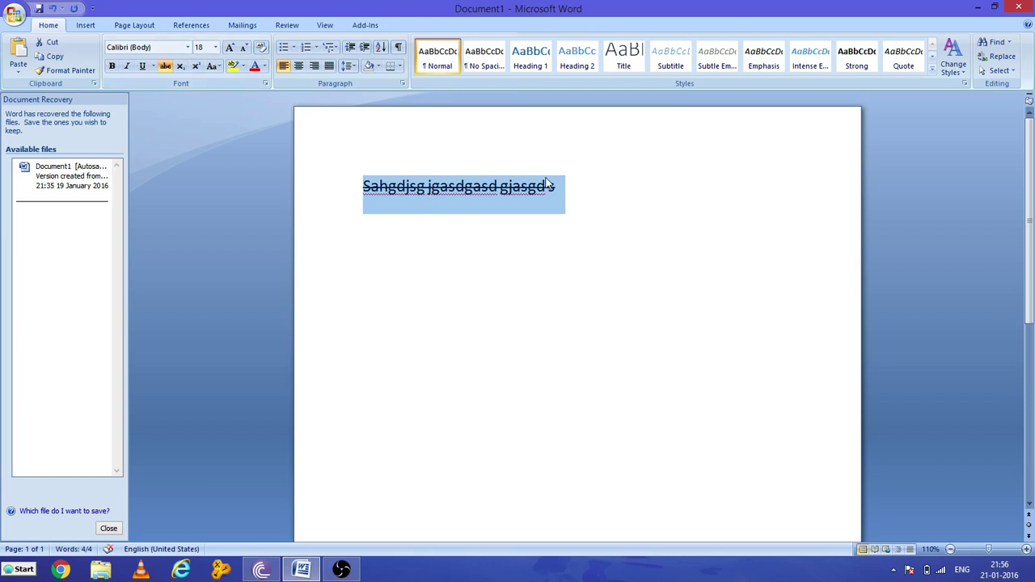
pyautogui.click(572, 190)
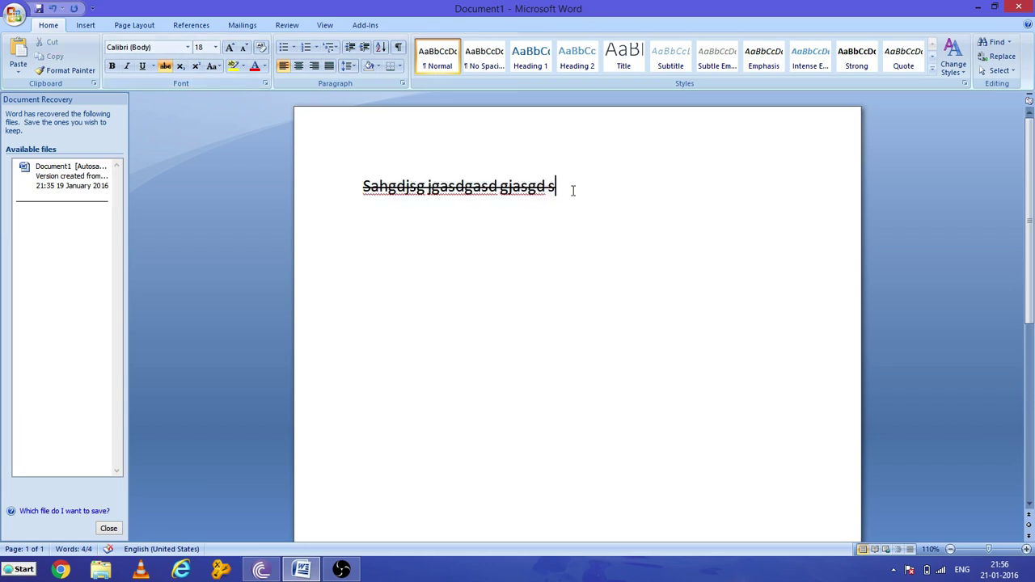
pyautogui.hotkey('ctrl', 'a')
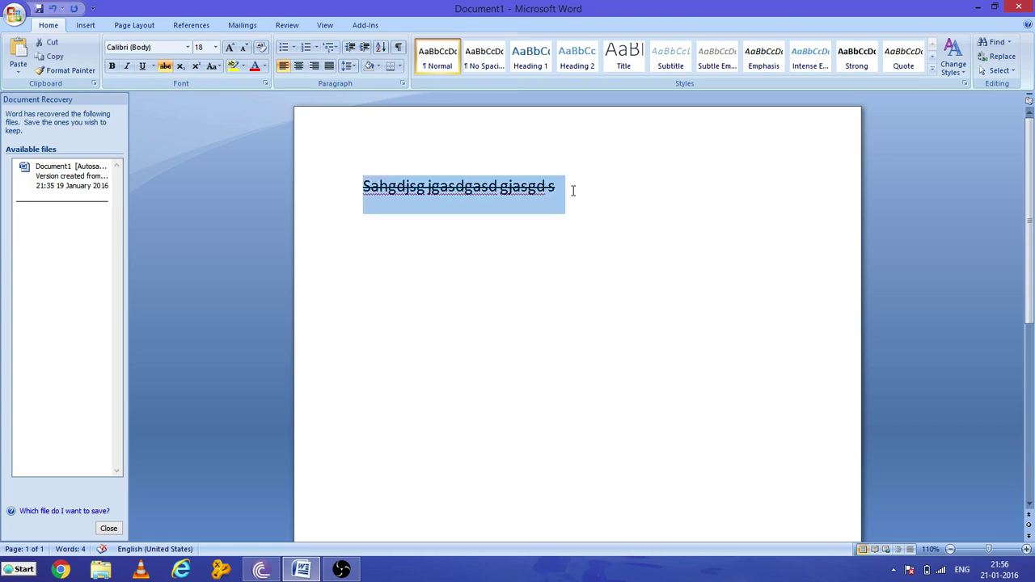
pyautogui.press('BackSpace')
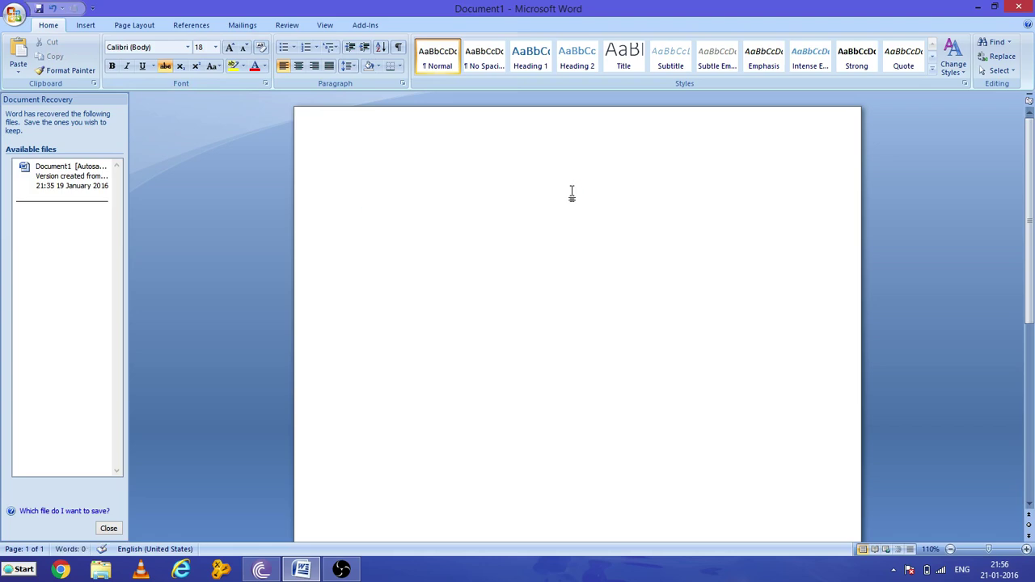
# - Type 'kshadkhas' struck through and 'ajhaskh' unstruck, then clear the page
pyautogui.click(165, 66)
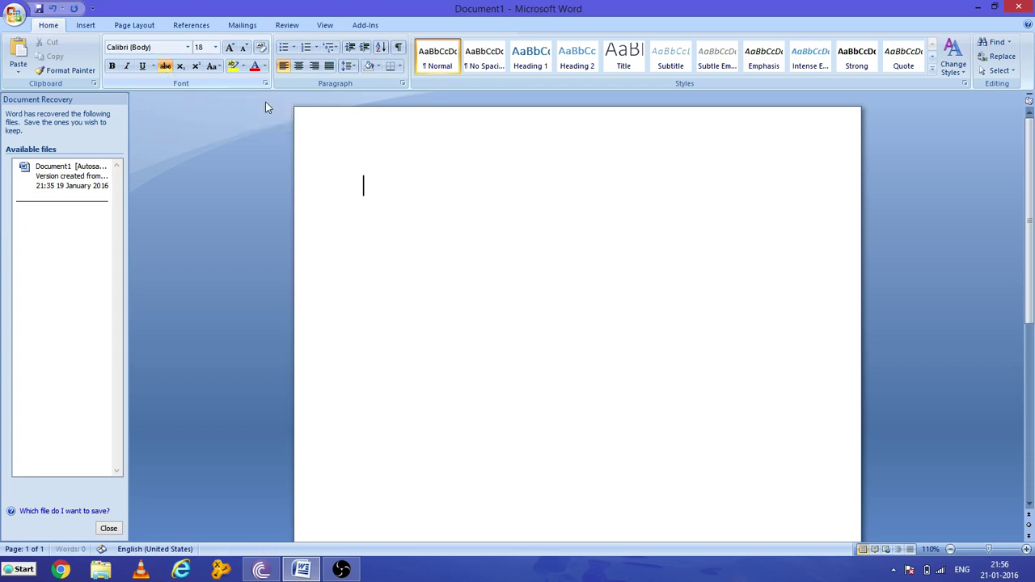
pyautogui.click(165, 66)
pyautogui.write('kshadkhas')
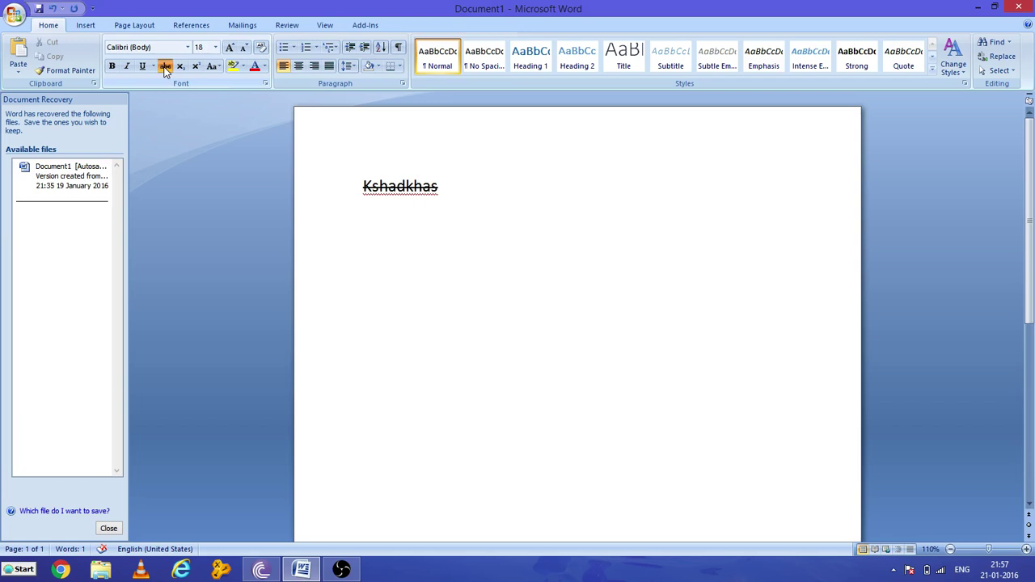
pyautogui.click(165, 65)
pyautogui.write('ajhaskh')
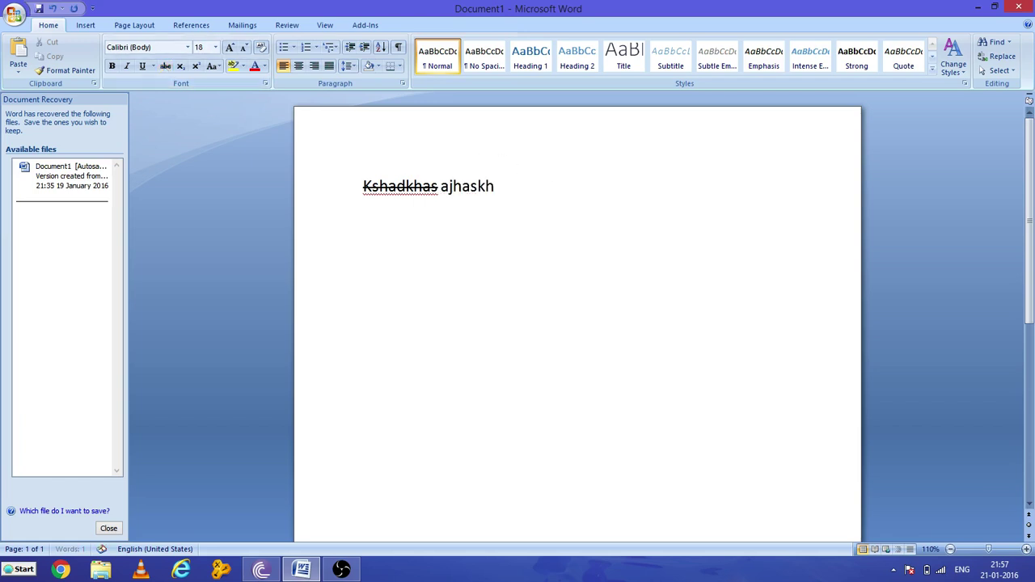
pyautogui.hotkey('ctrl', 'a')
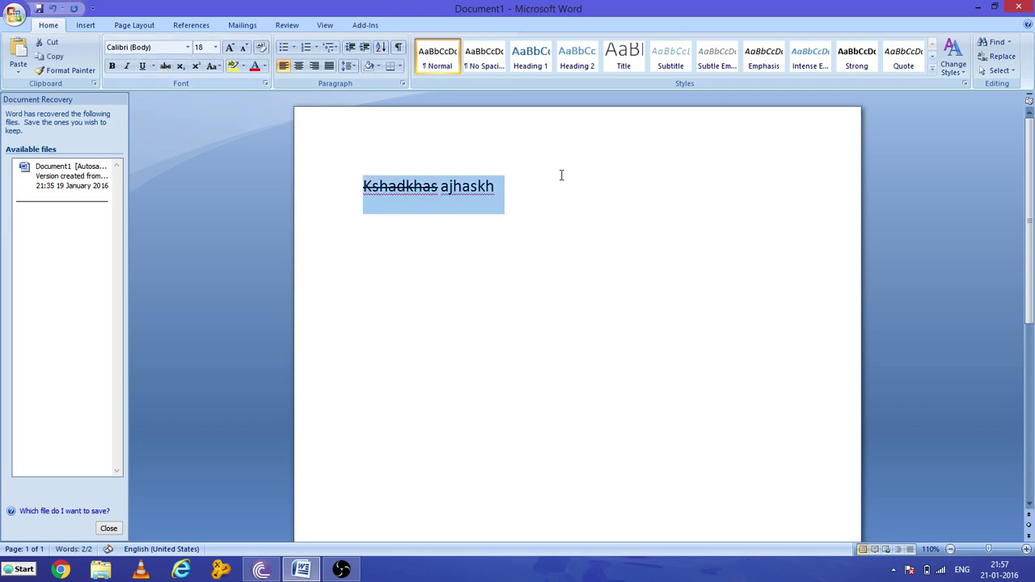
pyautogui.press('Delete')
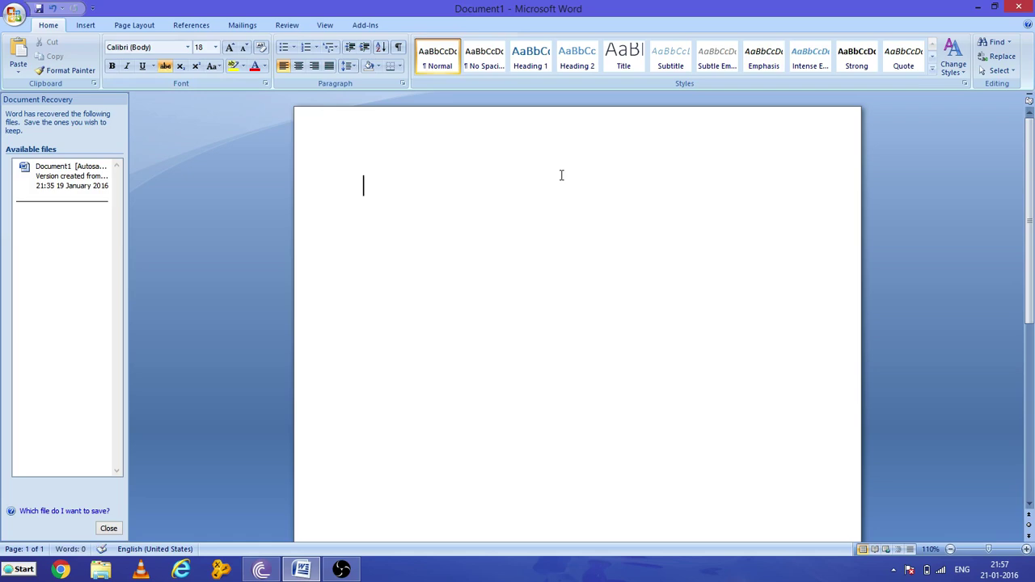
# - Open Word Options on the Customize page from the ribbon's right-click menu
pyautogui.rightClick(429, 30)
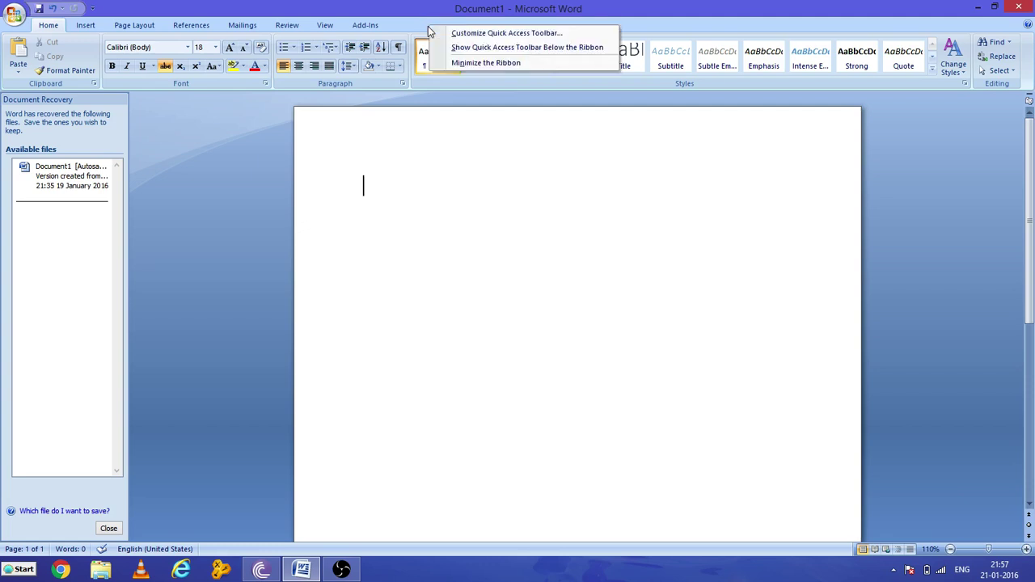
pyautogui.click(410, 25)
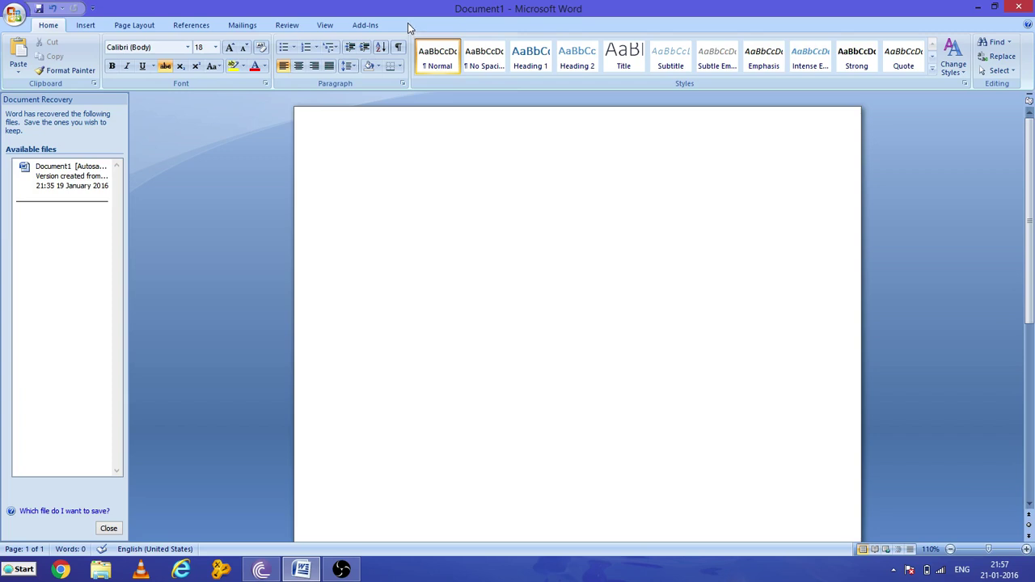
pyautogui.rightClick(410, 29)
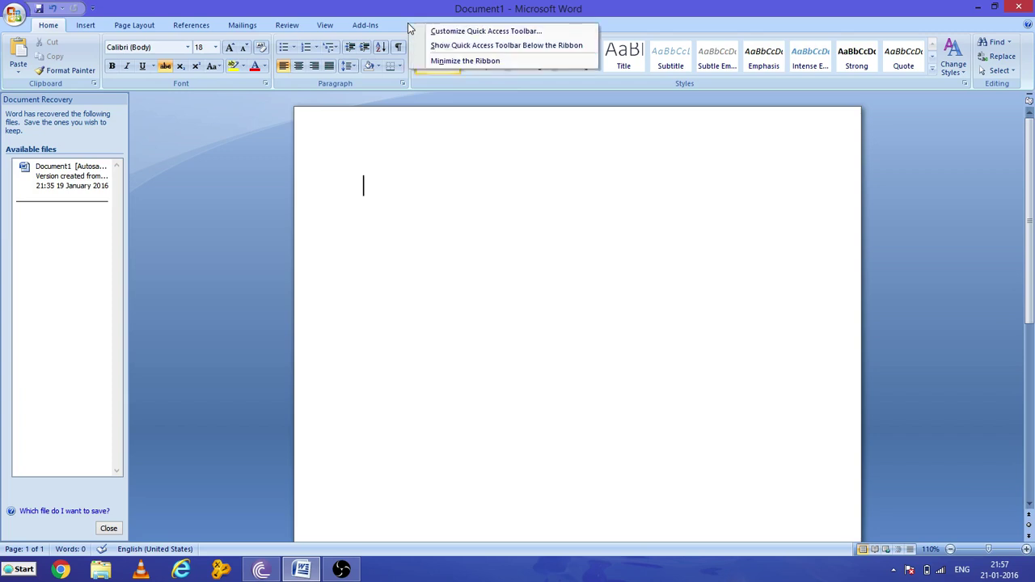
pyautogui.click(450, 33)
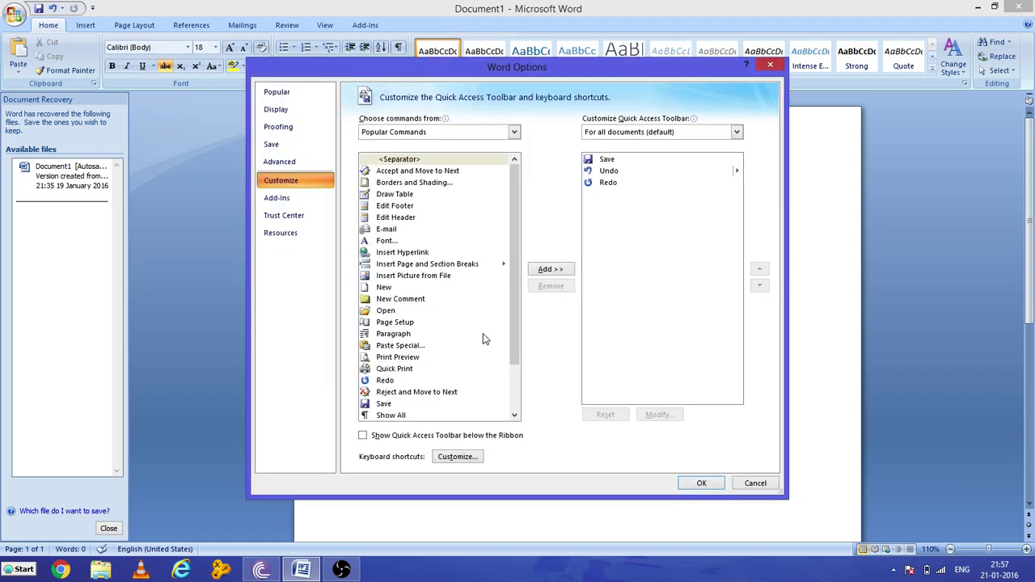
# - Open the Customize Keyboard dialog and choose All Commands under Categories
pyautogui.click(458, 457)
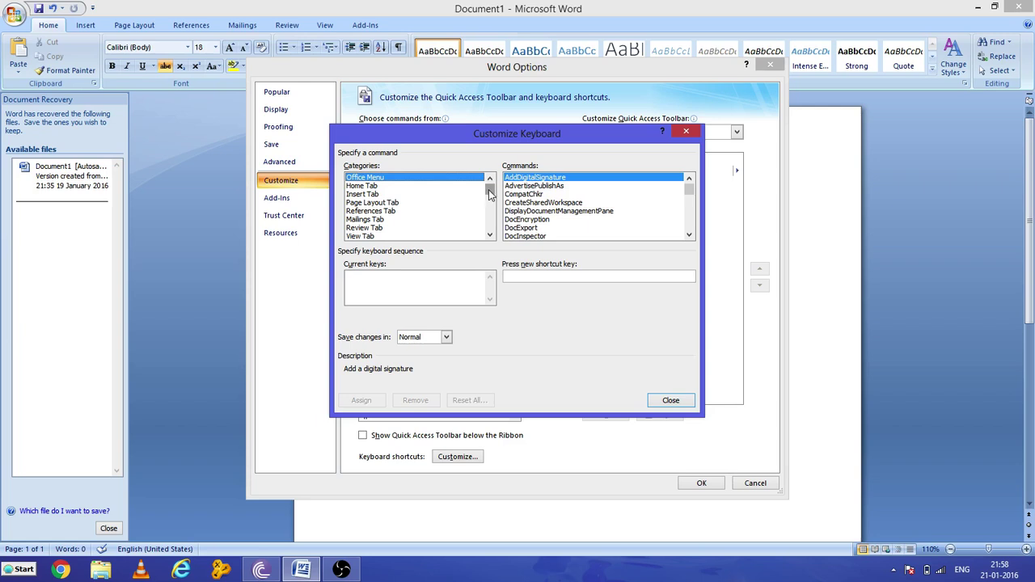
pyautogui.moveTo(489, 193); pyautogui.dragTo(489, 227)
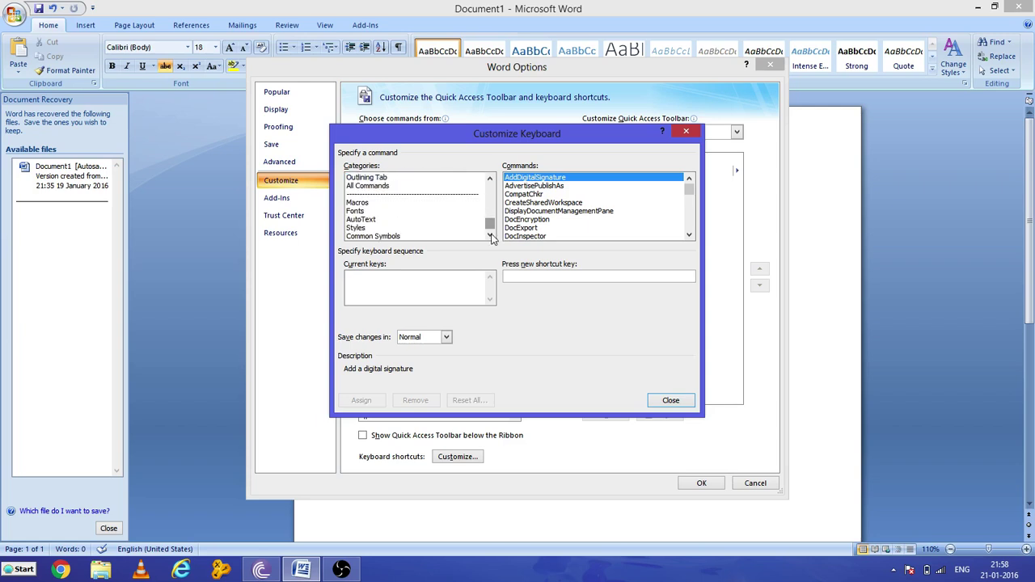
pyautogui.click(385, 187)
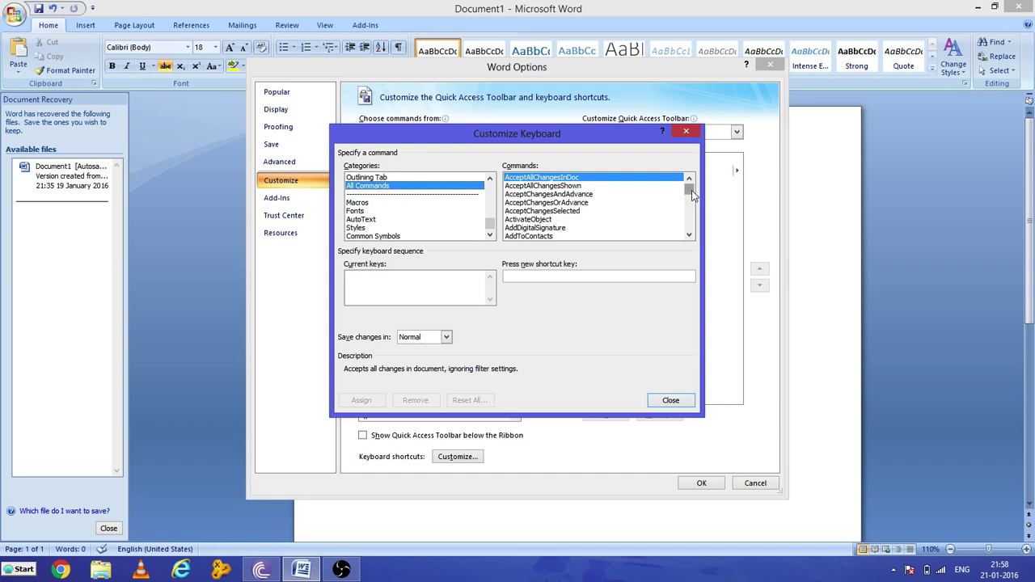
pyautogui.press('s')
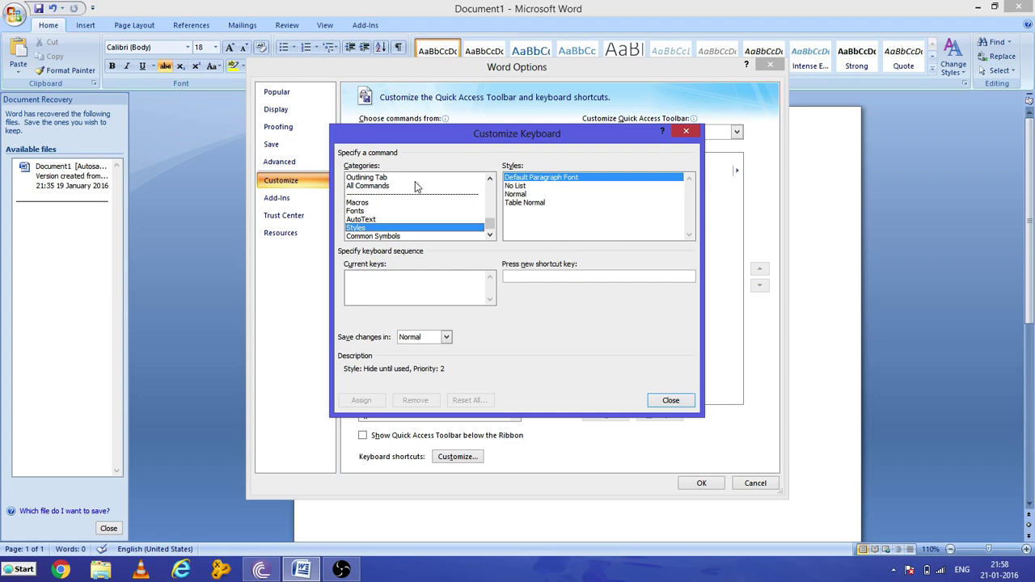
# - Scroll the All Commands list to the S entries and select Strikethrough
pyautogui.click(374, 187)
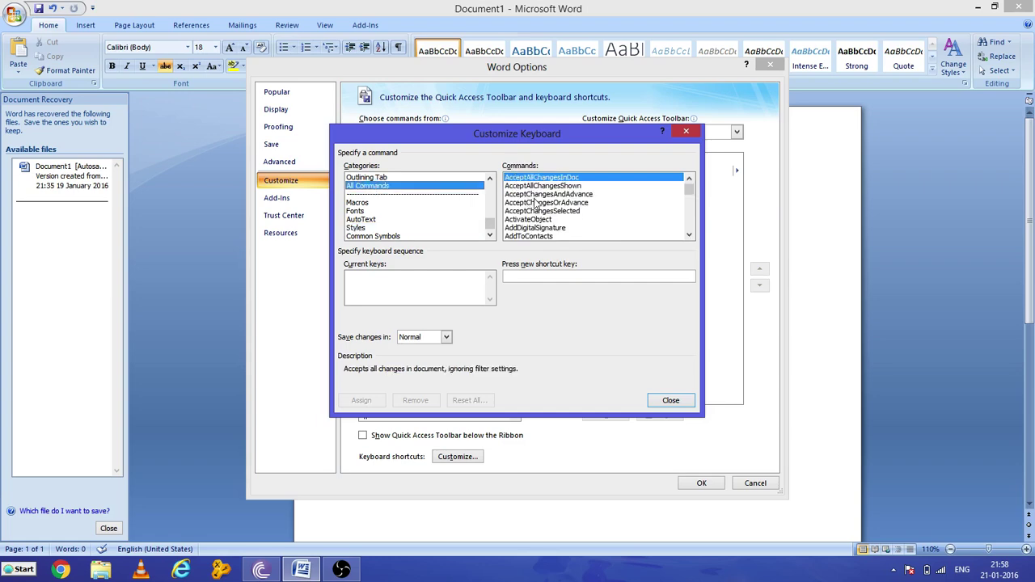
pyautogui.click(541, 203)
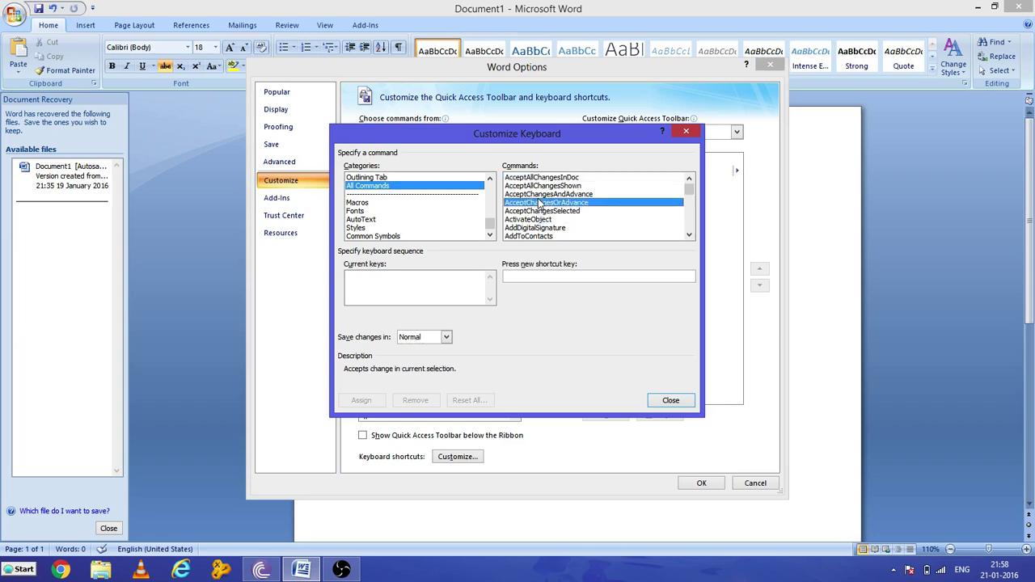
pyautogui.press('s')
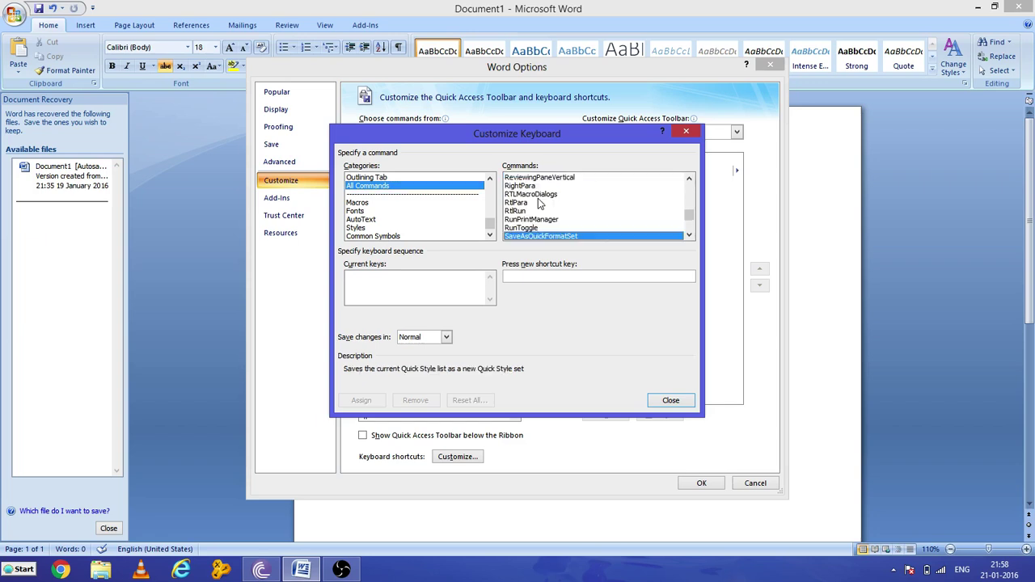
pyautogui.click(689, 235)
pyautogui.click(689, 235)
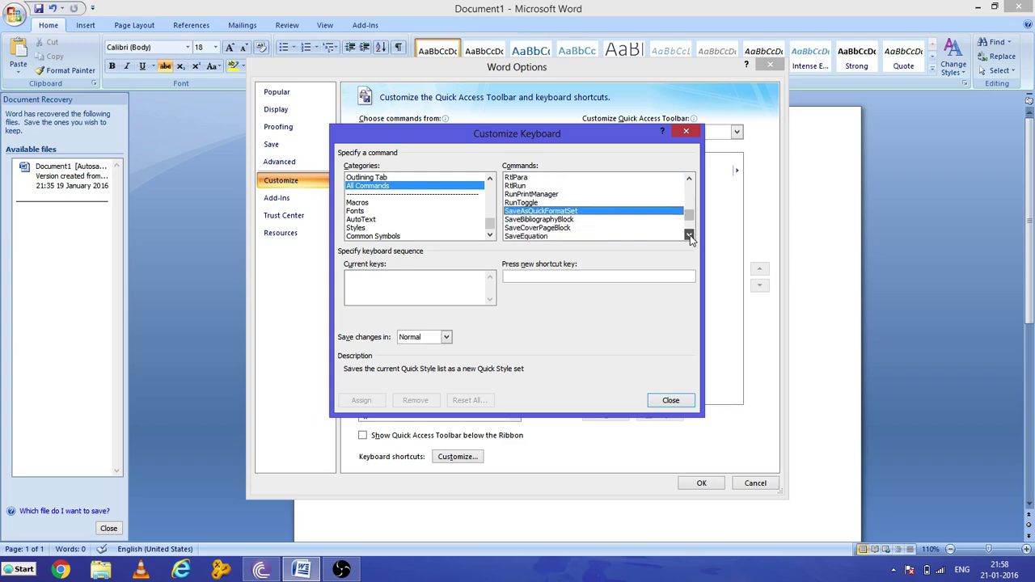
pyautogui.click(689, 236)
pyautogui.click(690, 235)
pyautogui.click(690, 235)
pyautogui.click(690, 236)
pyautogui.click(690, 235)
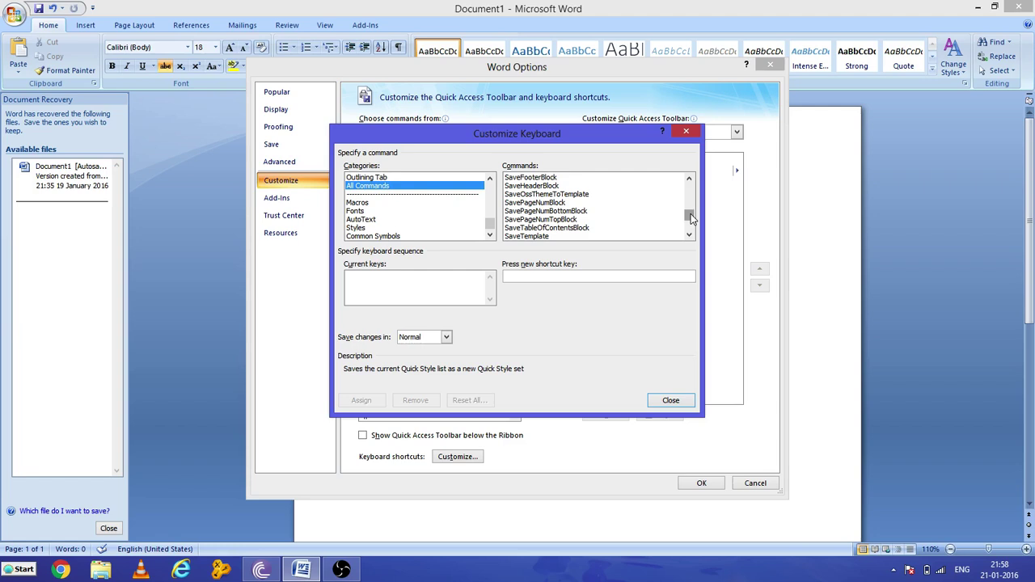
pyautogui.moveTo(692, 218); pyautogui.dragTo(692, 221)
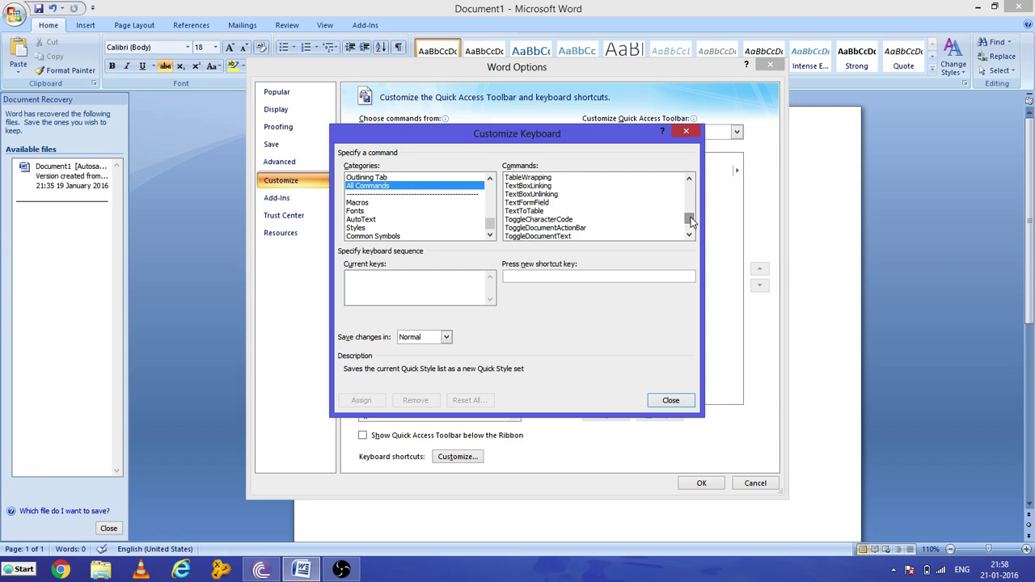
pyautogui.click(689, 179)
pyautogui.click(690, 180)
pyautogui.click(689, 180)
pyautogui.click(689, 180)
pyautogui.click(689, 180)
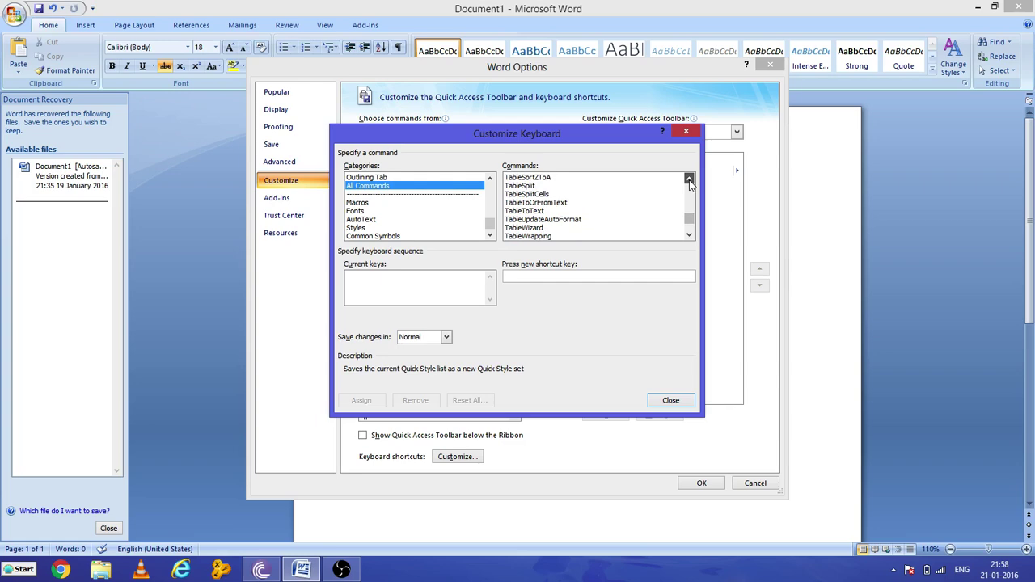
pyautogui.click(689, 179)
pyautogui.click(689, 180)
pyautogui.click(690, 180)
pyautogui.click(689, 180)
pyautogui.click(689, 179)
pyautogui.click(689, 180)
pyautogui.click(689, 180)
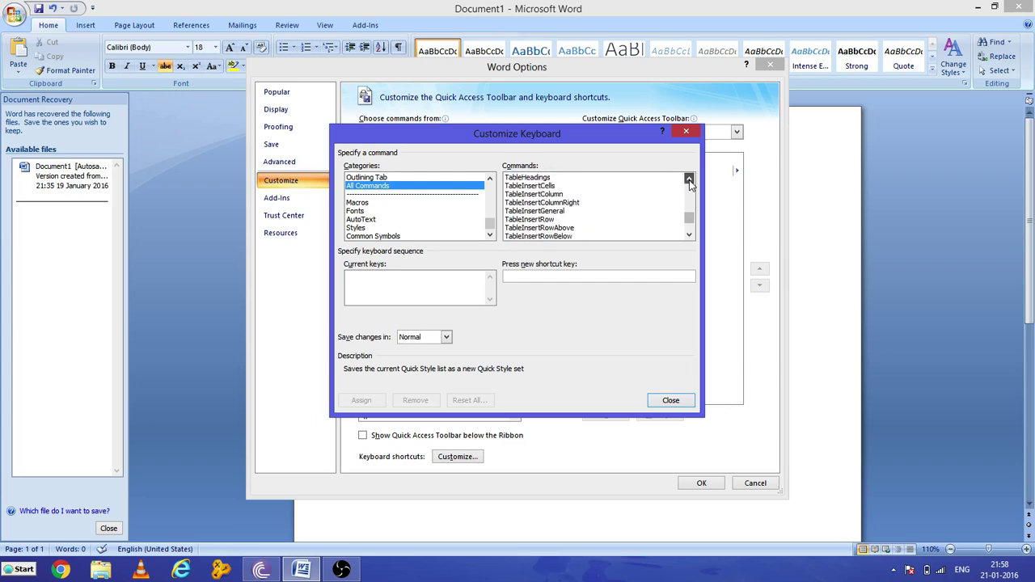
pyautogui.click(690, 180)
pyautogui.click(690, 179)
pyautogui.click(689, 180)
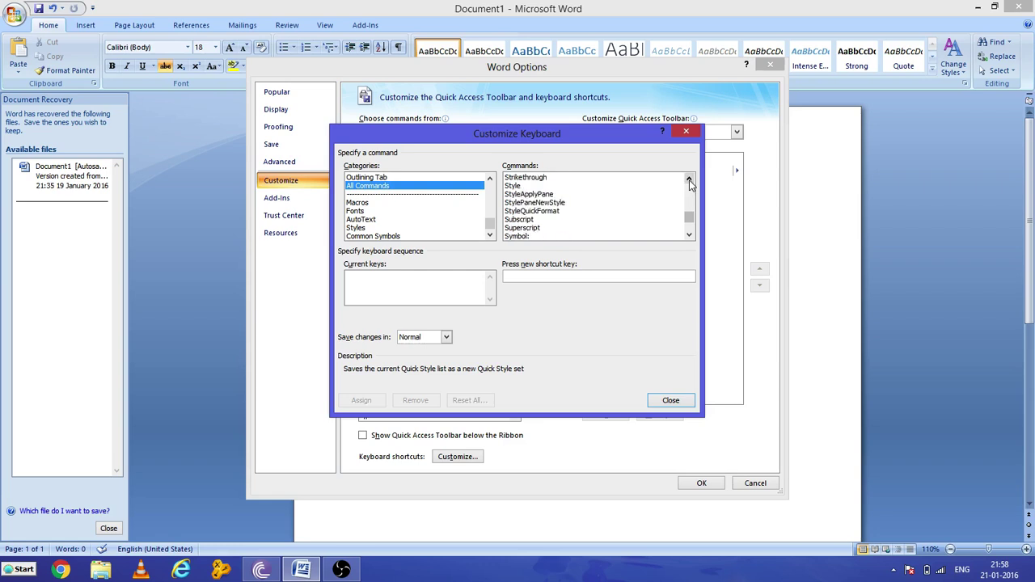
pyautogui.click(689, 179)
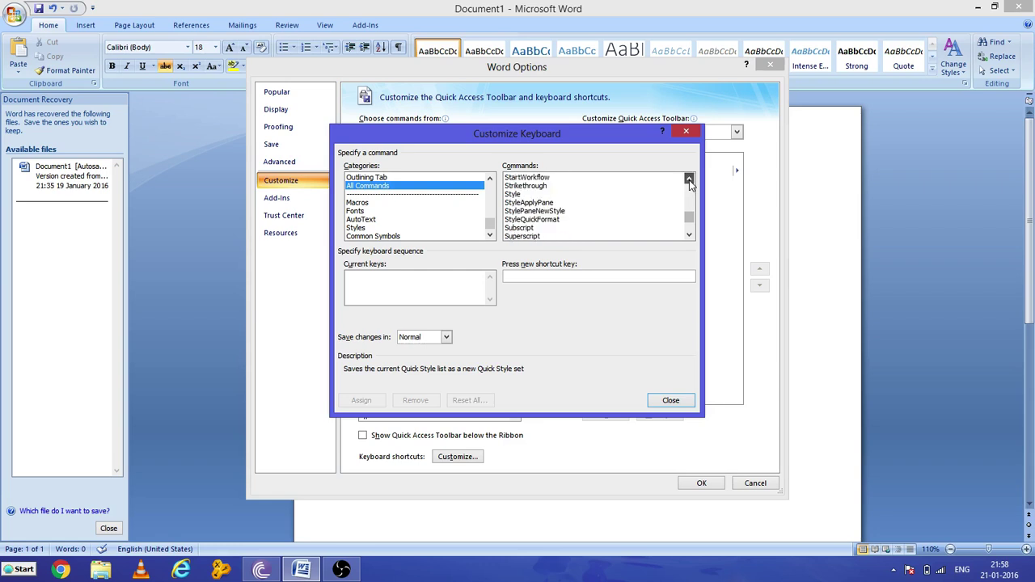
pyautogui.click(534, 189)
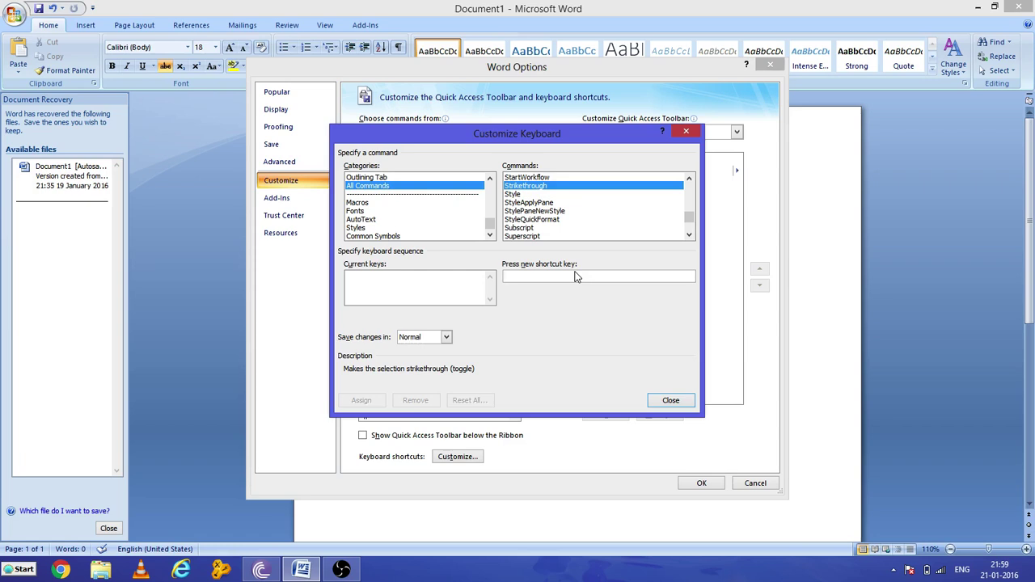
# - Assign Ctrl+5 to Strikethrough, then close Customize Keyboard and confirm Word Options
pyautogui.click(570, 275)
pyautogui.hotkey('ctrl', '5')
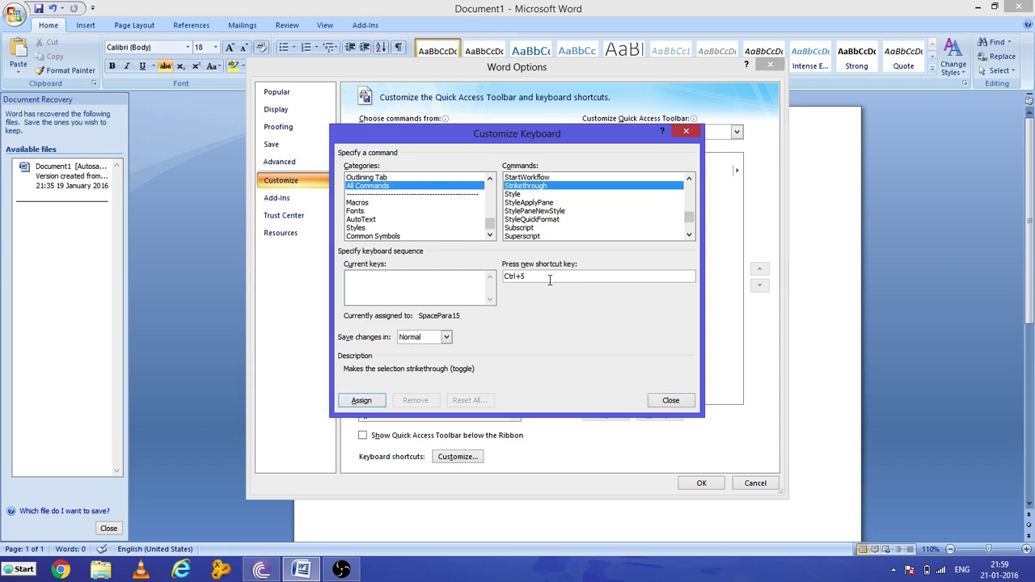
pyautogui.click(362, 401)
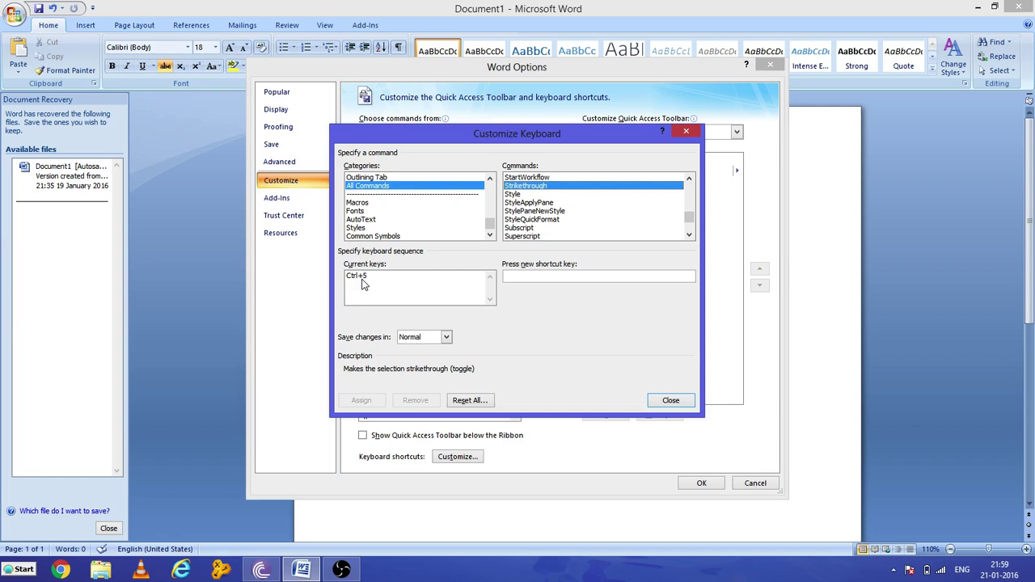
pyautogui.click(665, 402)
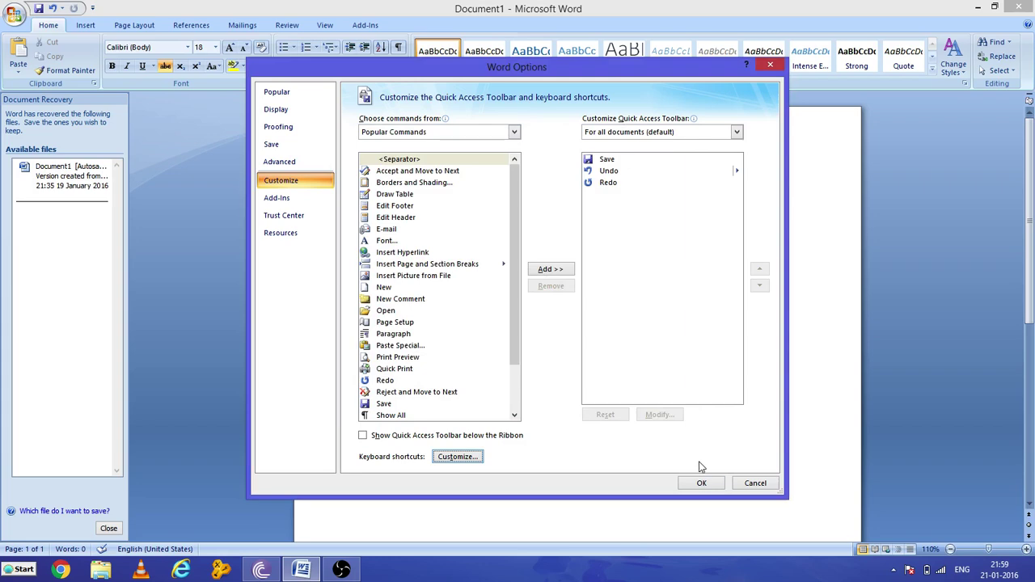
pyautogui.click(701, 484)
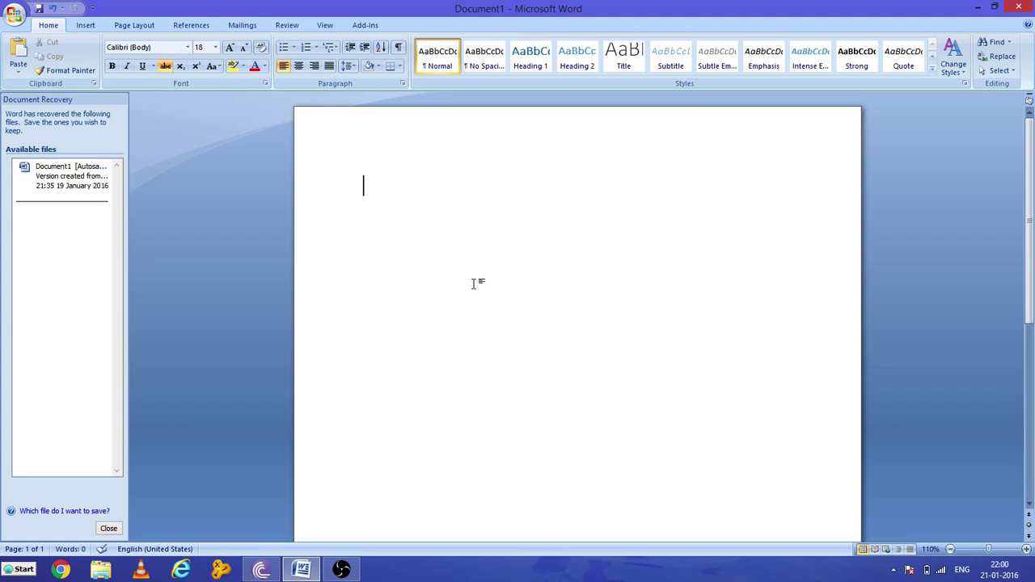
# - Type 'jhkshd jahdkashd', strike through 'jahdkashd', then append 'shdkshdkshaksjdhk'
pyautogui.click(164, 68)
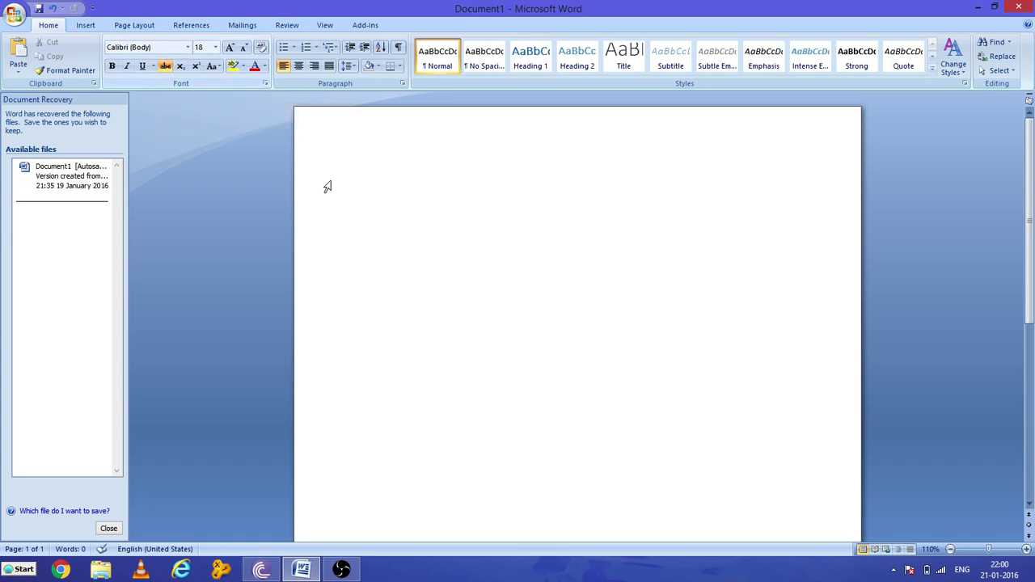
pyautogui.click(478, 221)
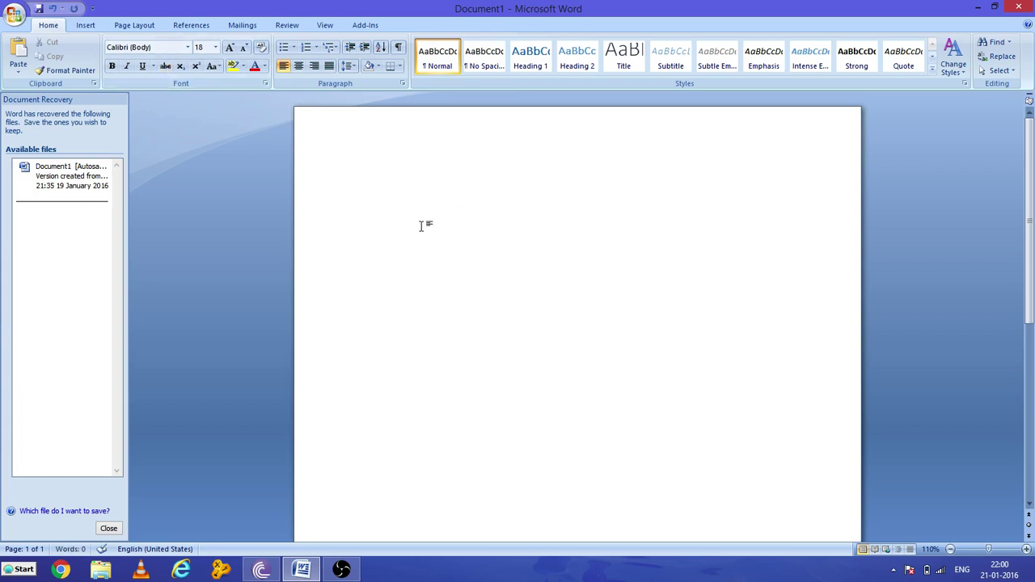
pyautogui.write('jhkshd jahdkashd')
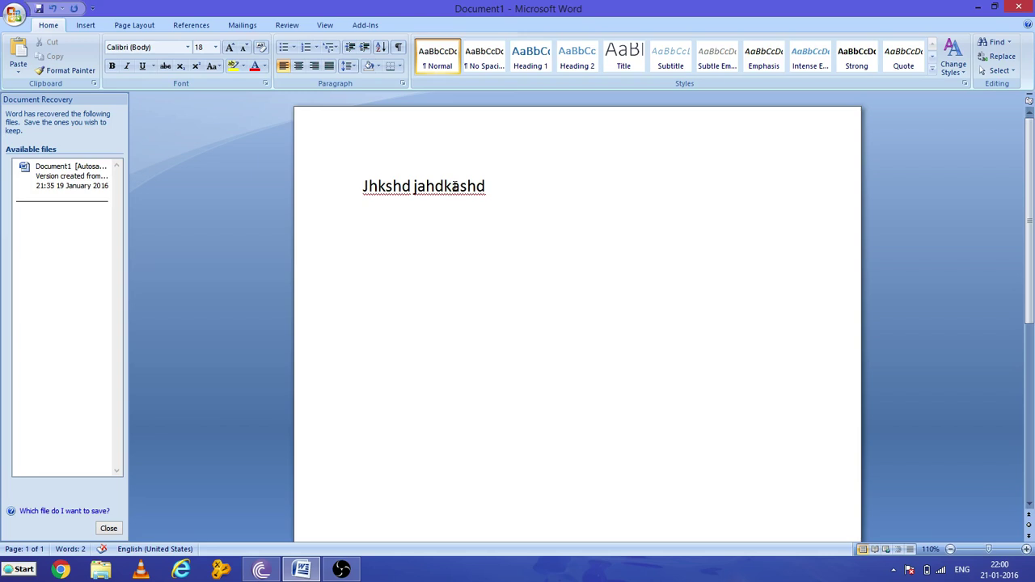
pyautogui.doubleClick(452, 186)
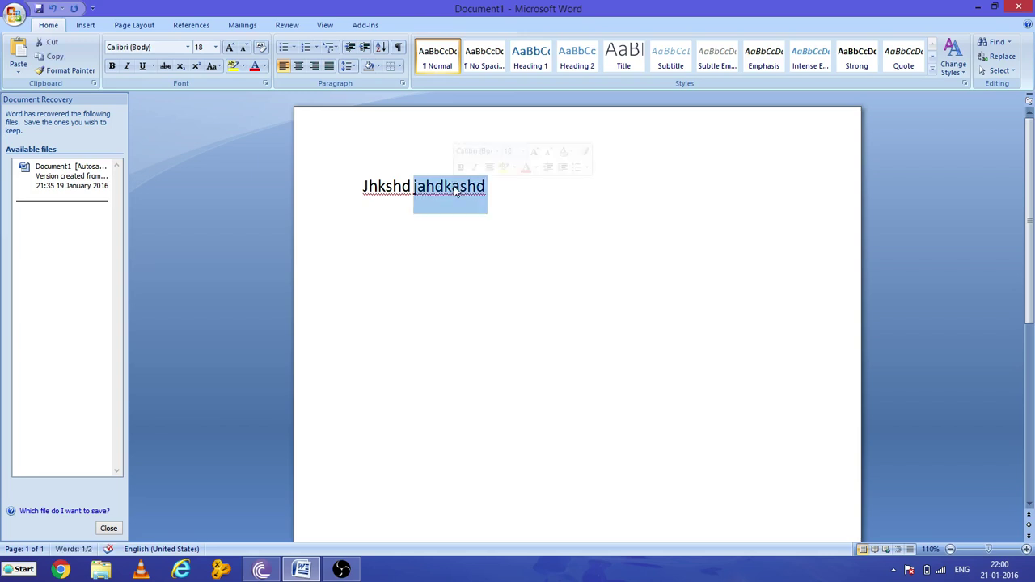
pyautogui.hotkey('ctrl', 'shift', 'x')
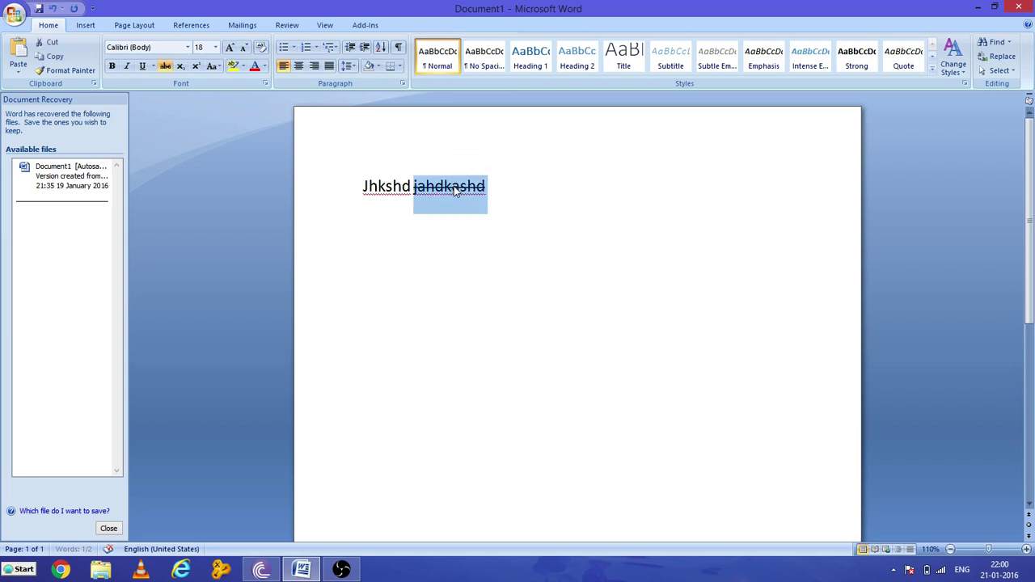
pyautogui.click(537, 187)
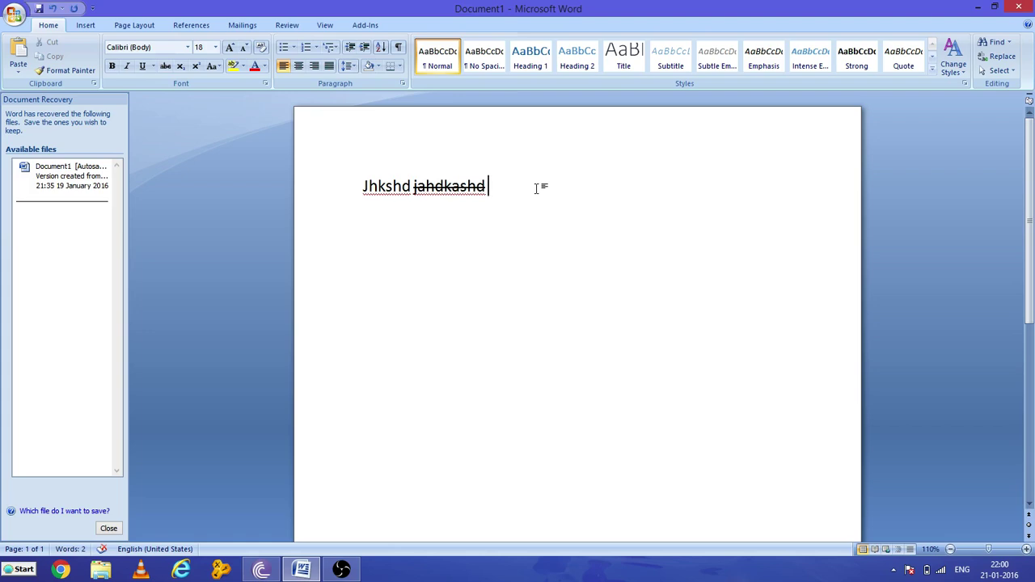
pyautogui.write('shdkshdkshaksjdhk')
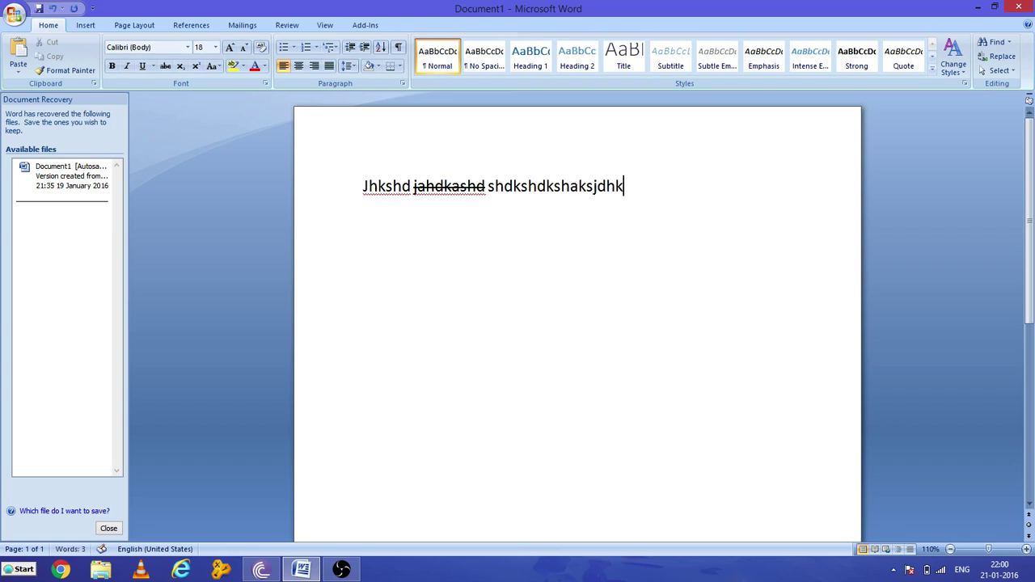
# - Strike through the whole line, undo it, and continue typing 'khskah' at the end
pyautogui.tripleClick(539, 195)
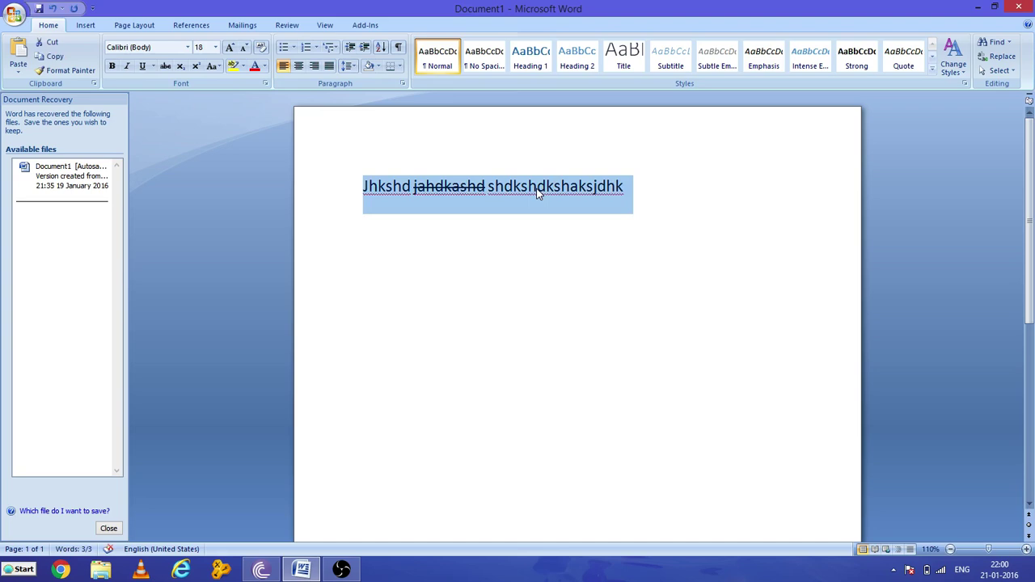
pyautogui.hotkey('ctrl', 'y')
pyautogui.hotkey('ctrl', 'z')
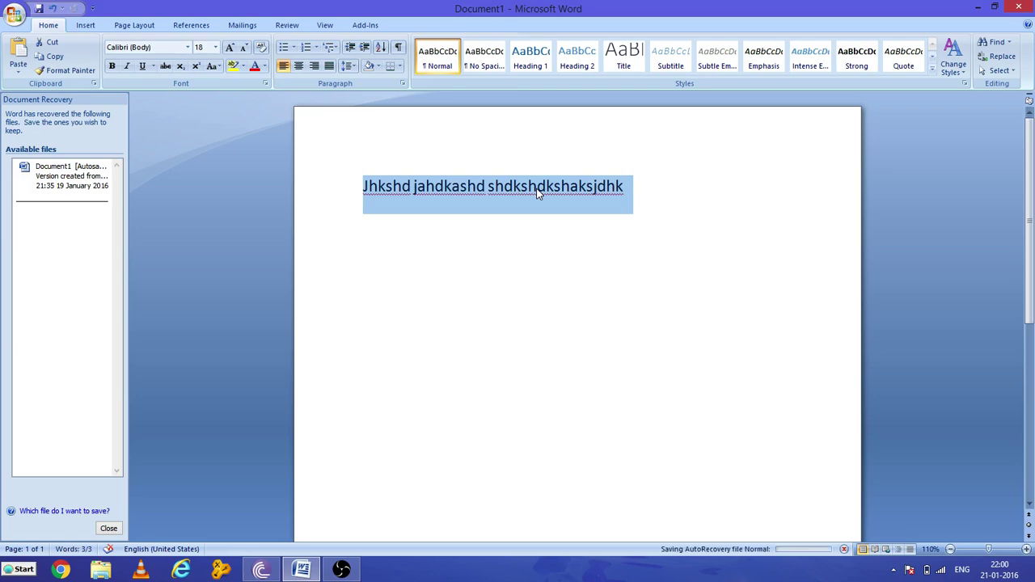
pyautogui.click(649, 184)
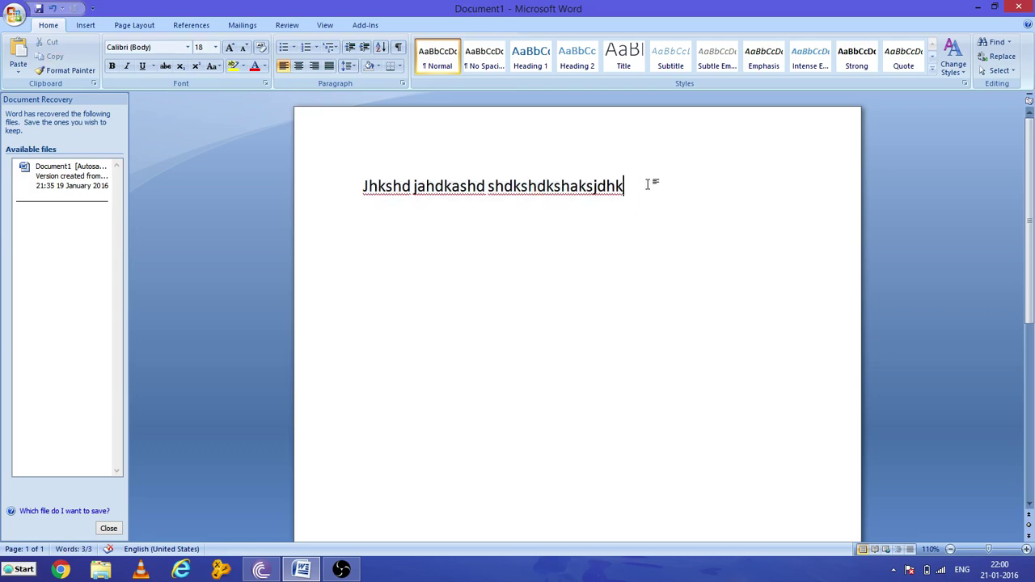
pyautogui.write('khskah')
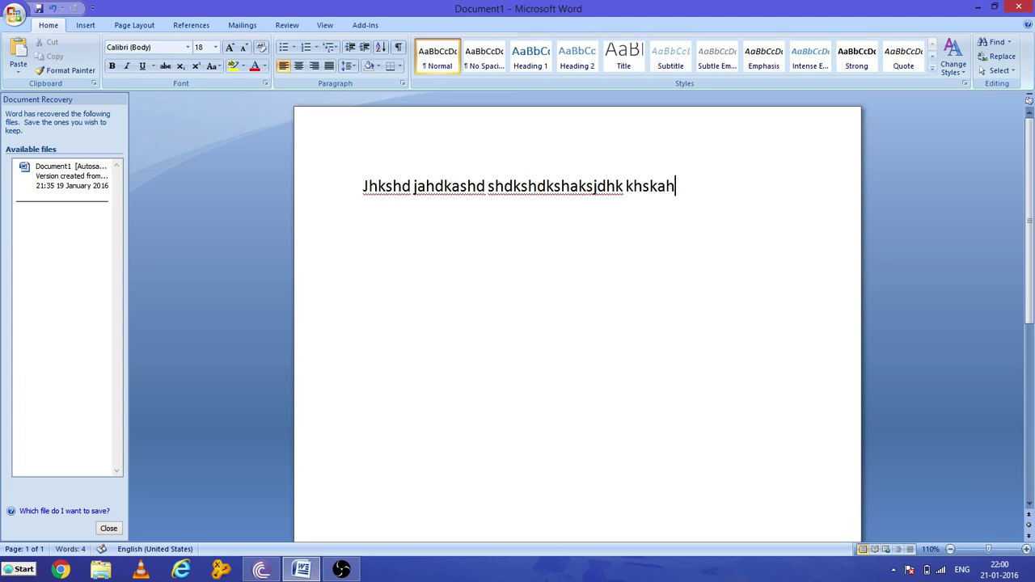